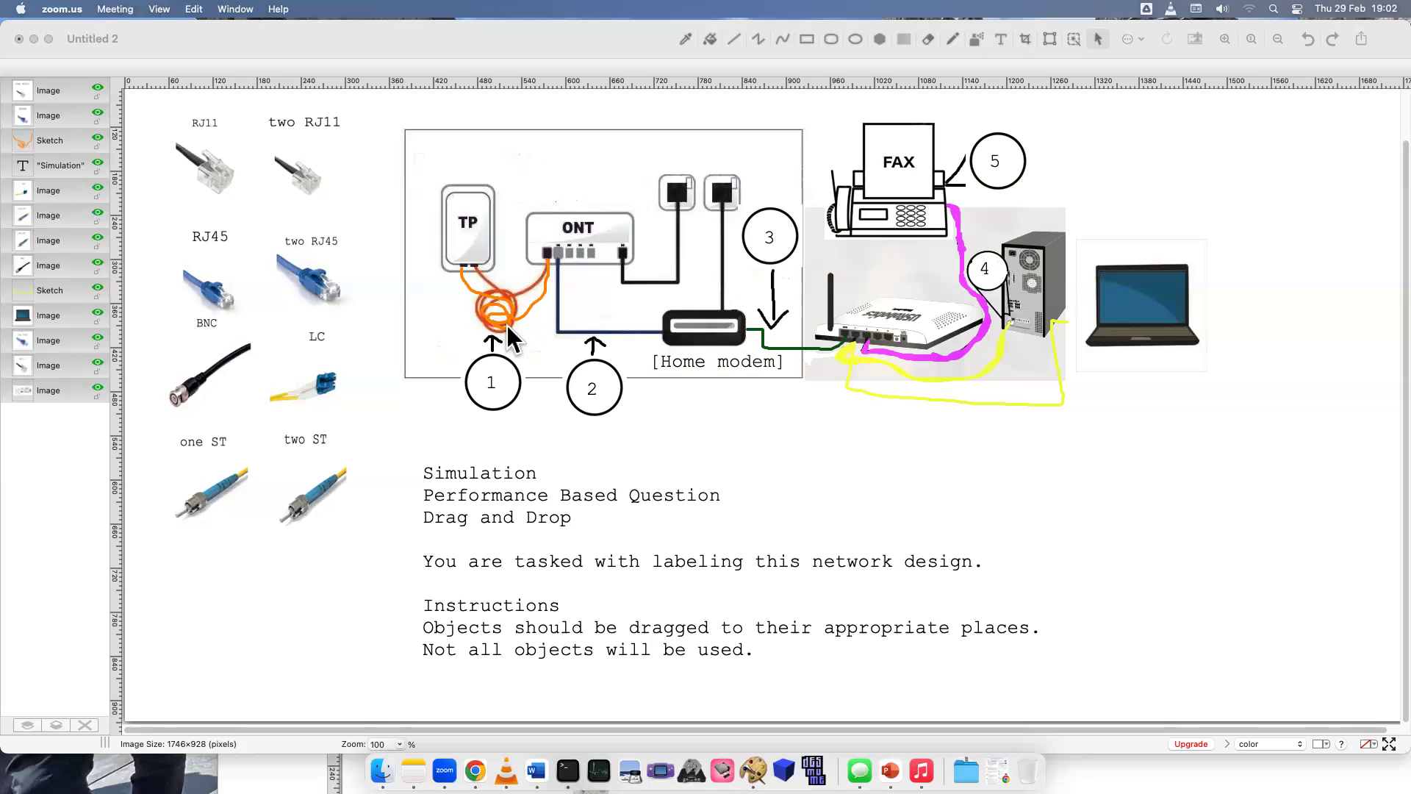
- Drag the two ST connector image onto callout 1, under the orange TP–ONT fiber
left_click(321, 483)
left_click(337, 482)
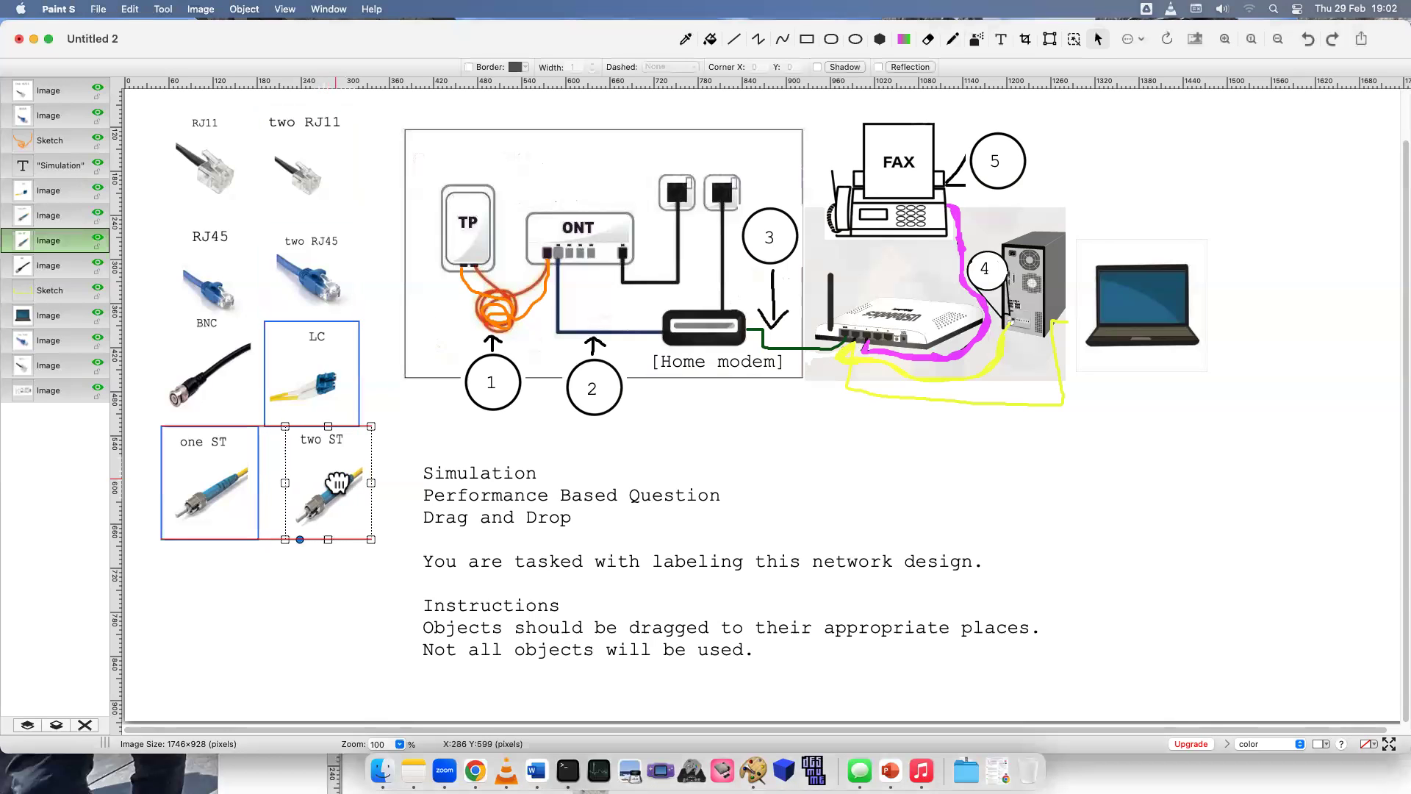
left_click_drag(337, 482, 504, 400)
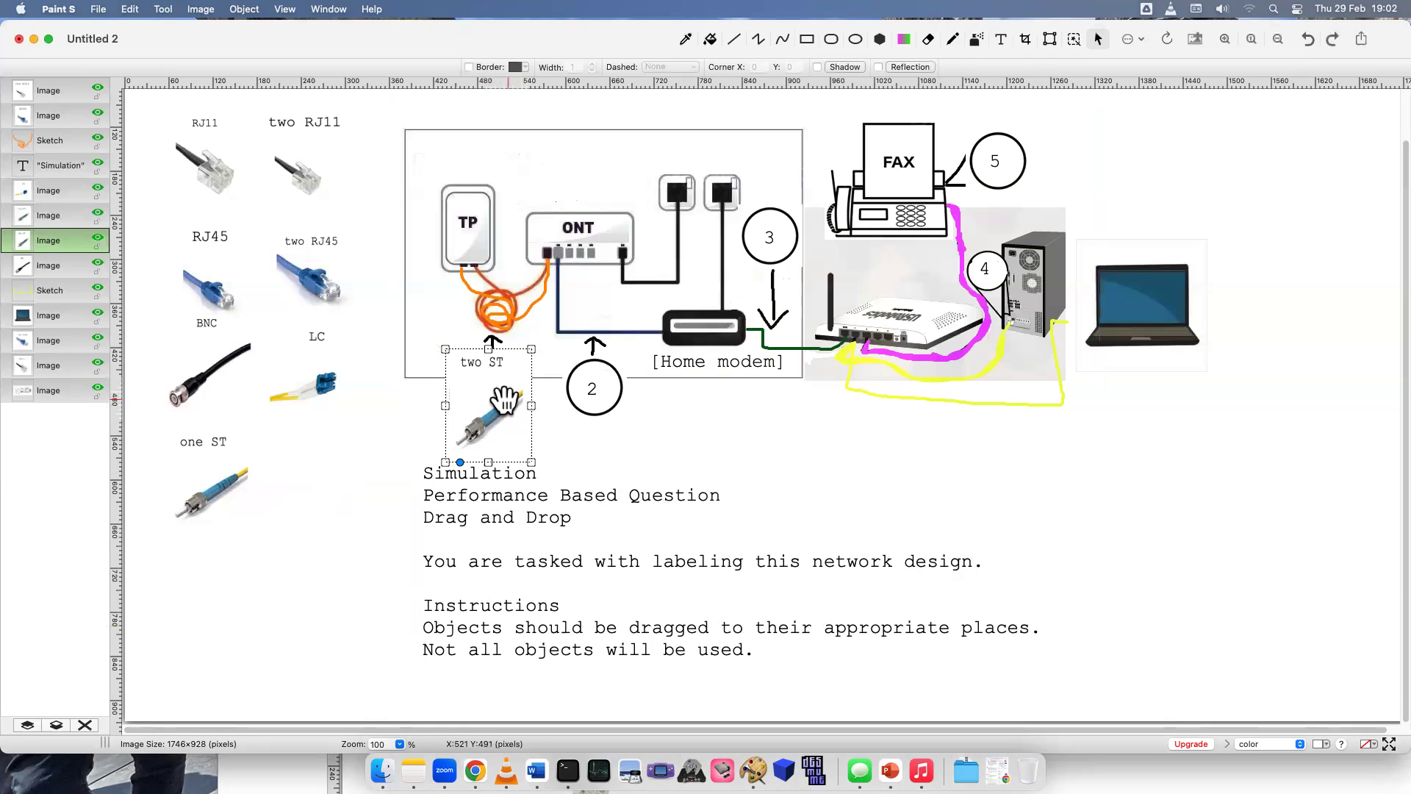
left_click(324, 543)
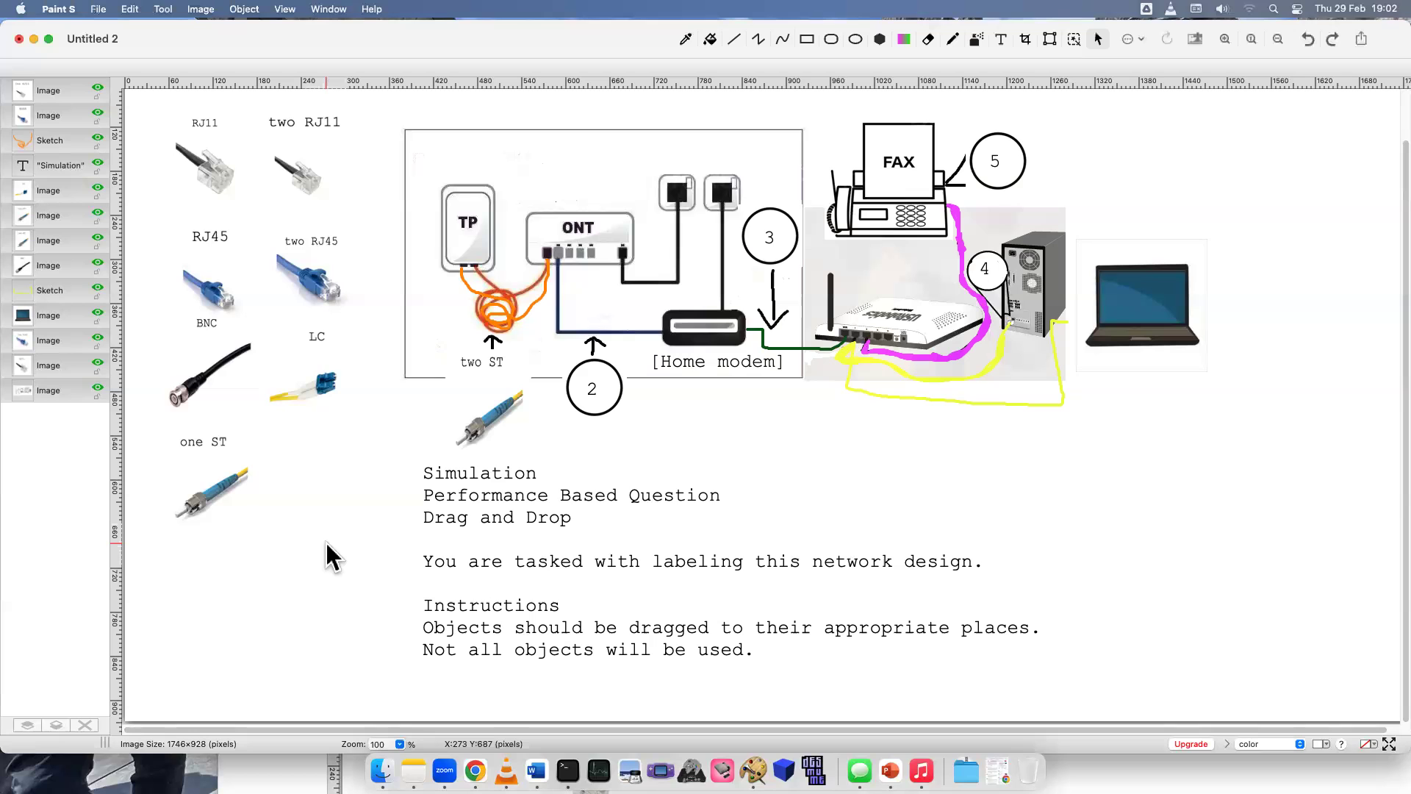
left_click(566, 225)
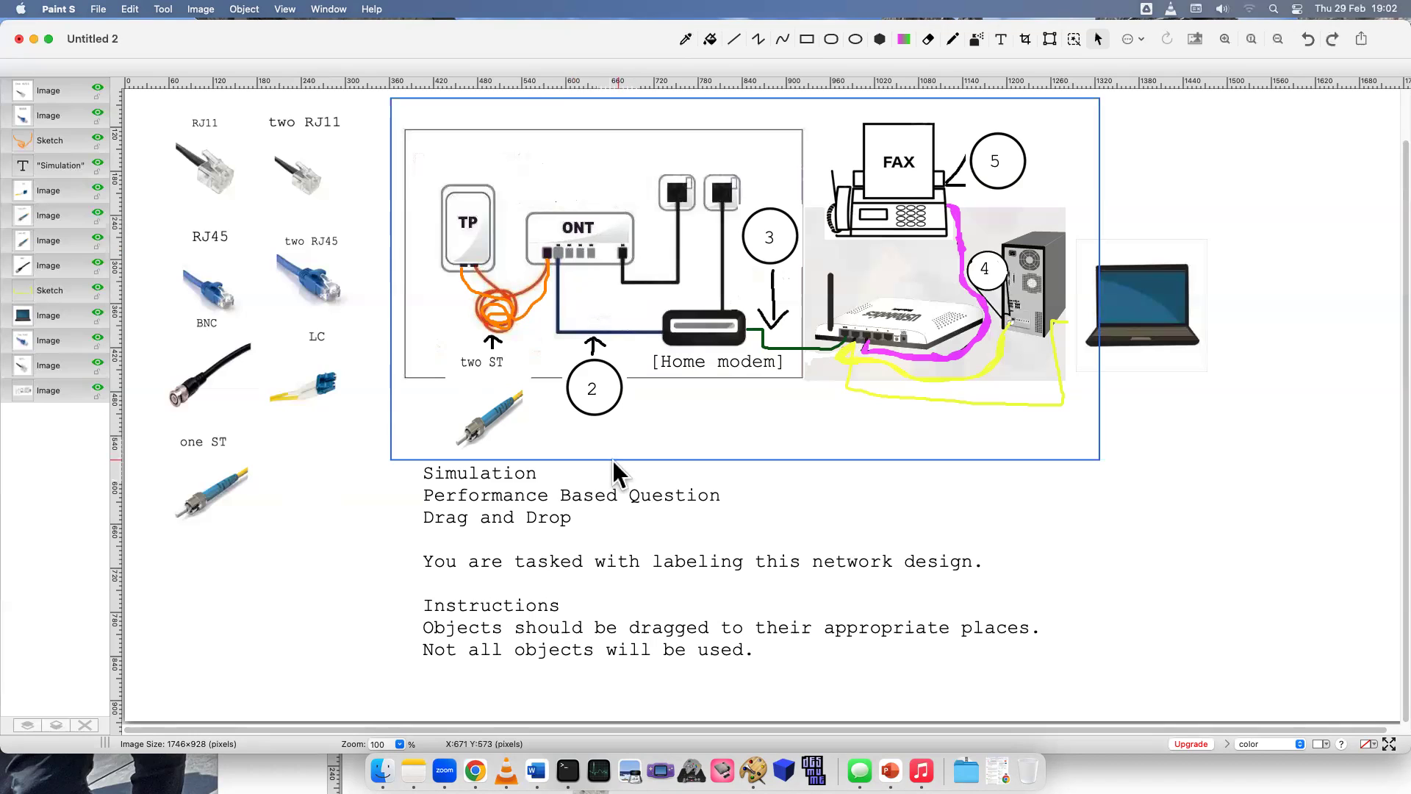
- Drop the LC connector image onto callout 2, below the blue ONT–modem cable
left_click(250, 448)
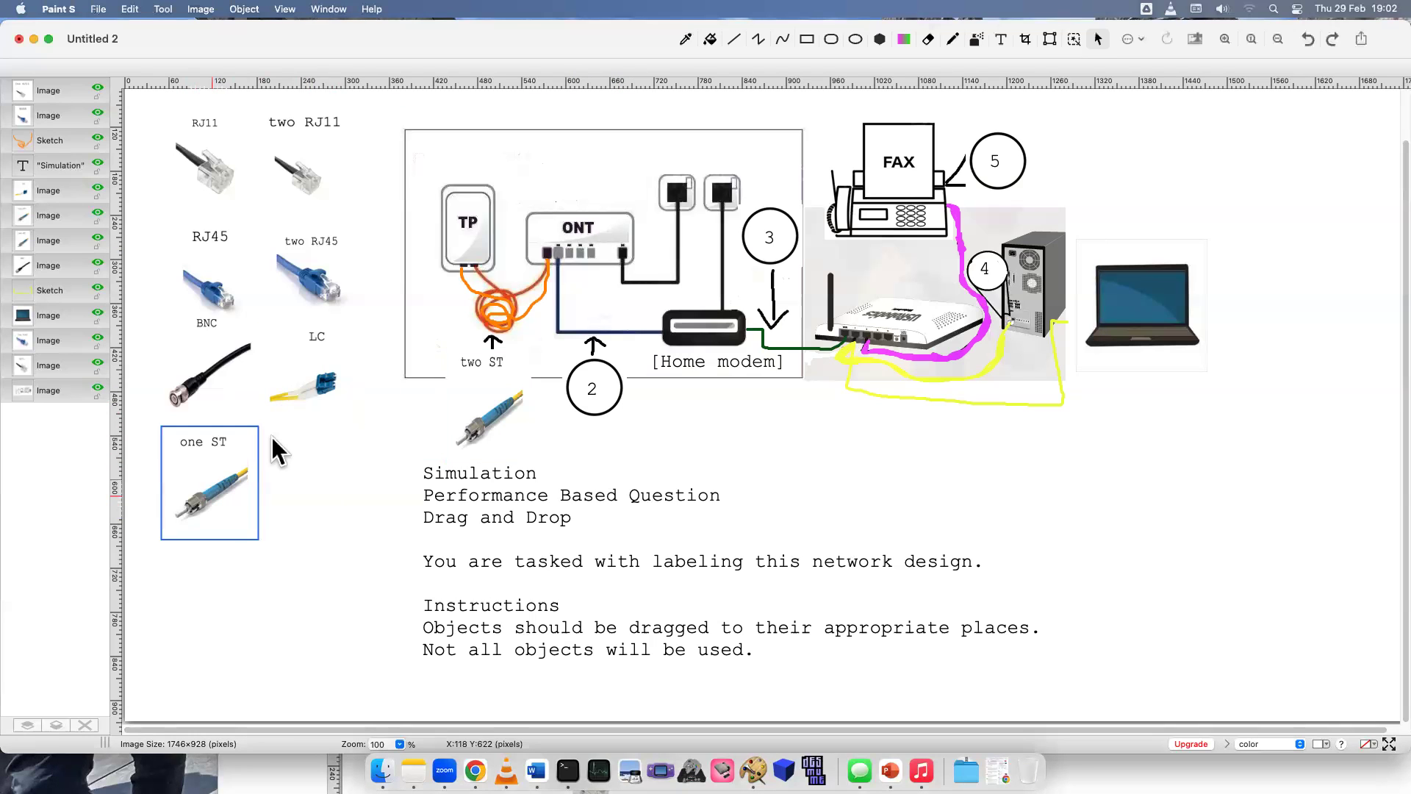
left_click(353, 347)
left_click(333, 563)
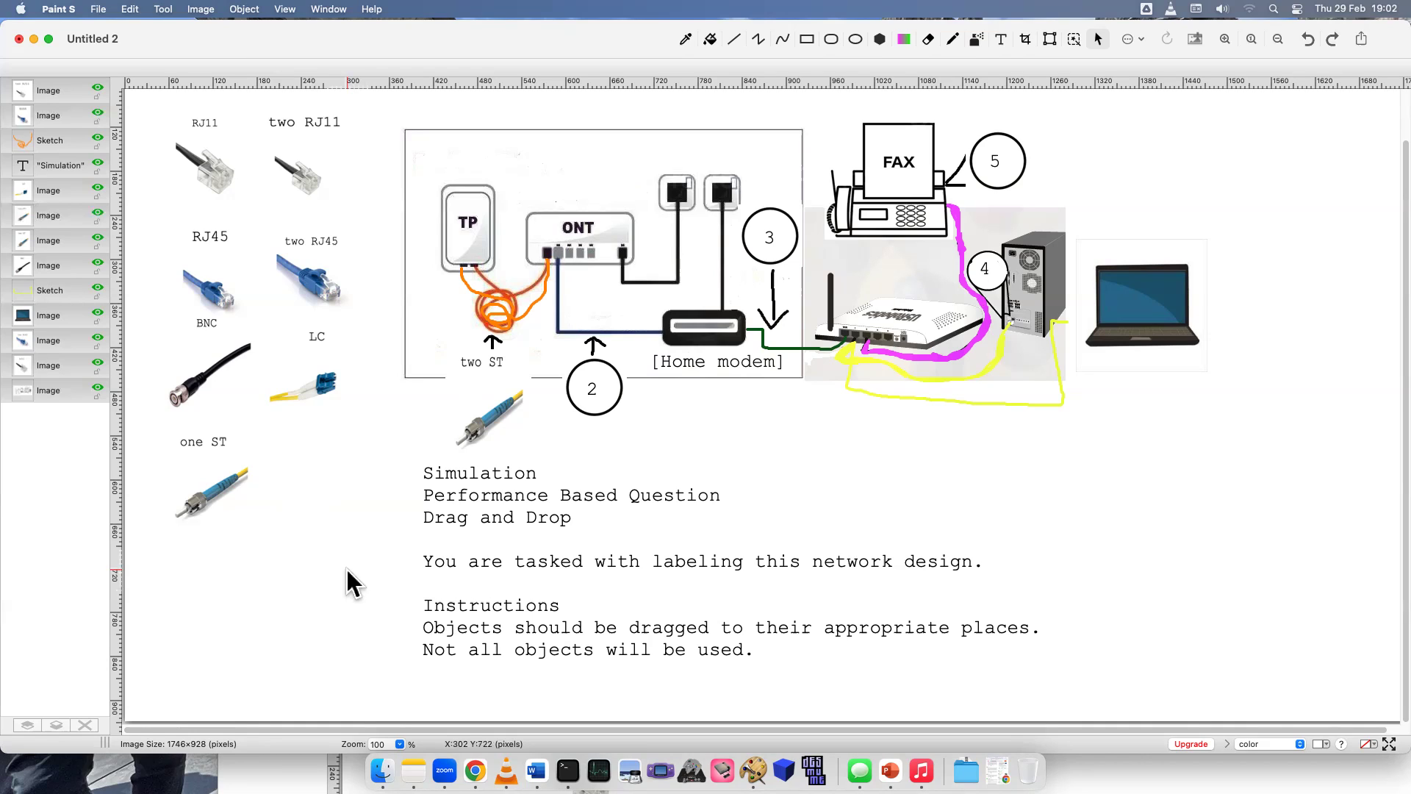
left_click(309, 393)
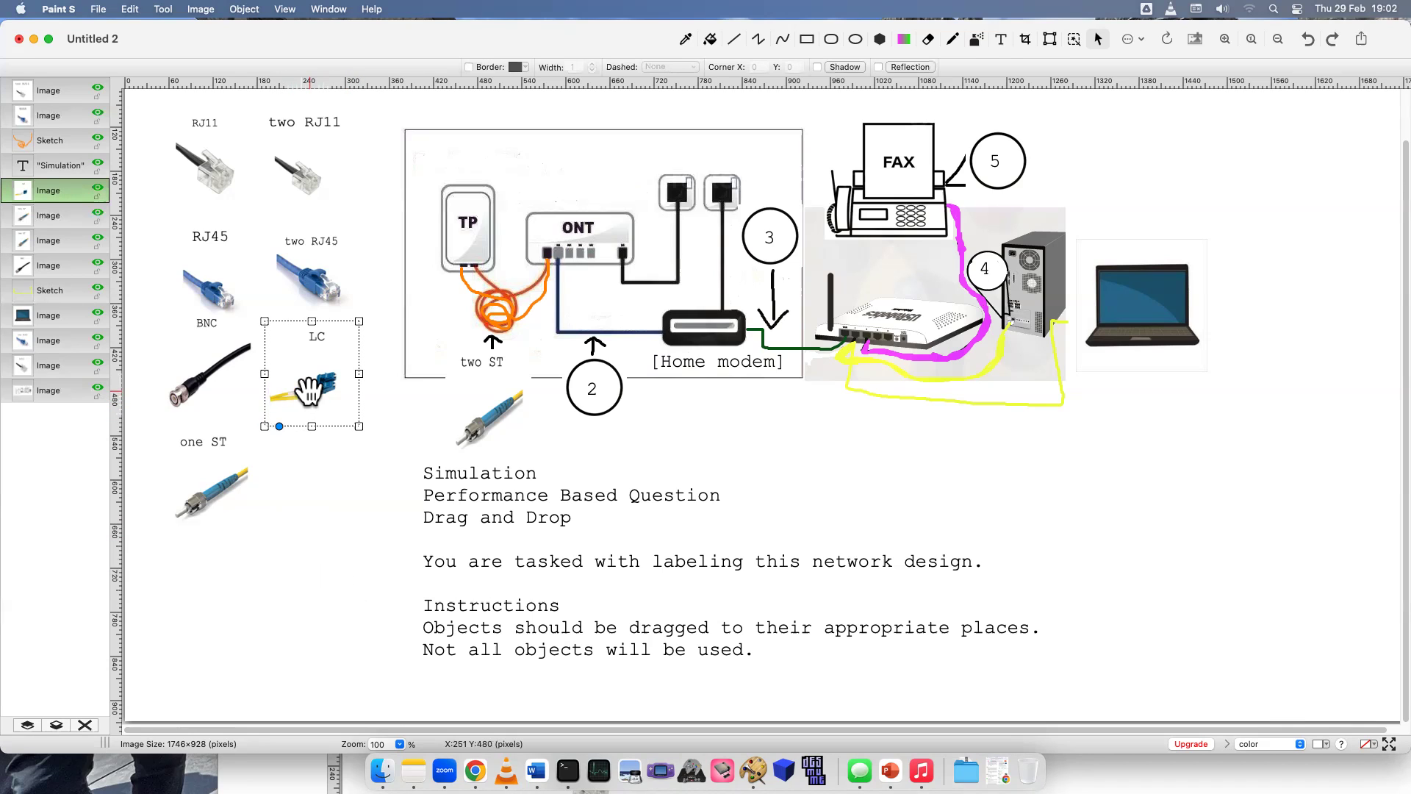
left_click_drag(309, 389, 580, 424)
left_click(314, 544)
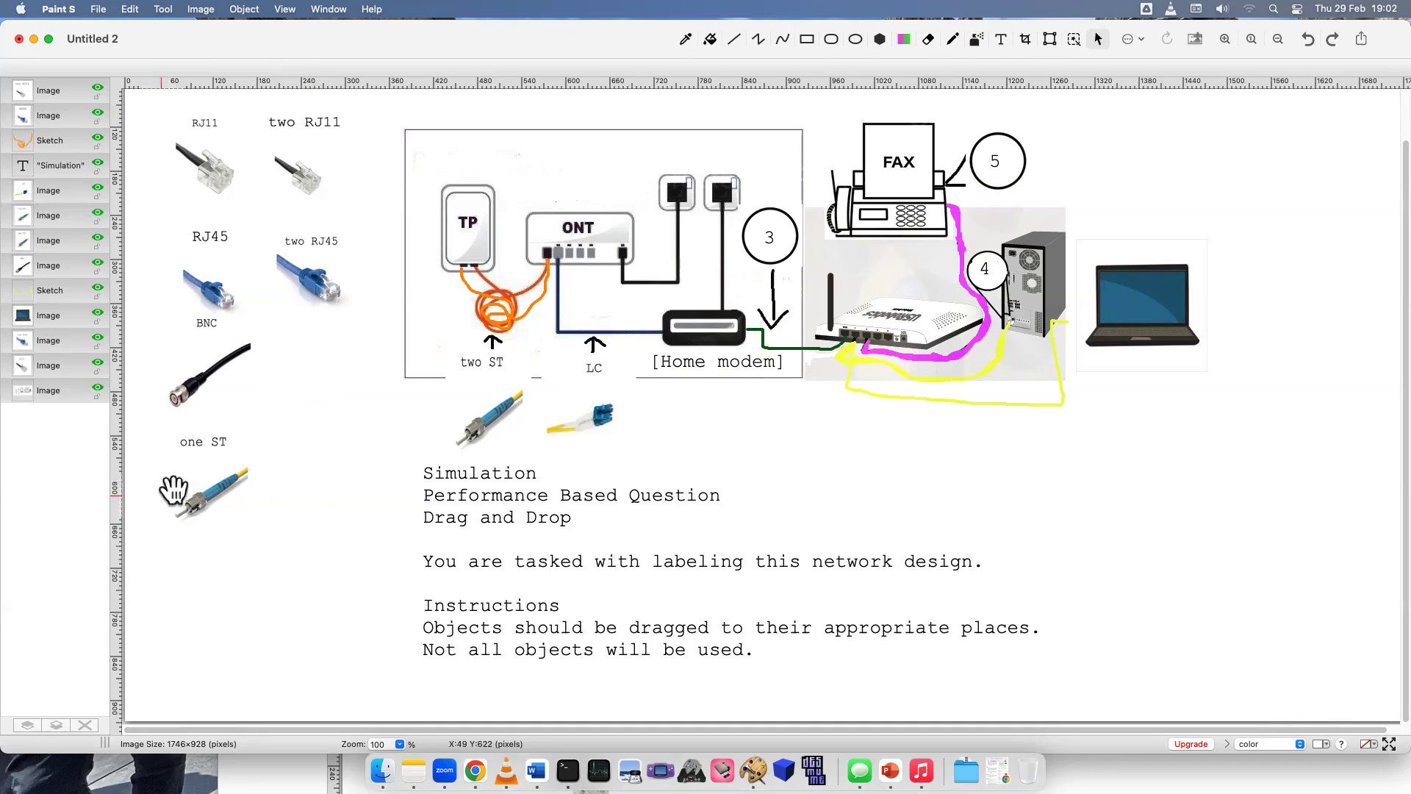
- Move the one ST image, then the BNC image beside it, into the bottom-left area
left_click_drag(208, 474, 208, 585)
left_click(347, 604)
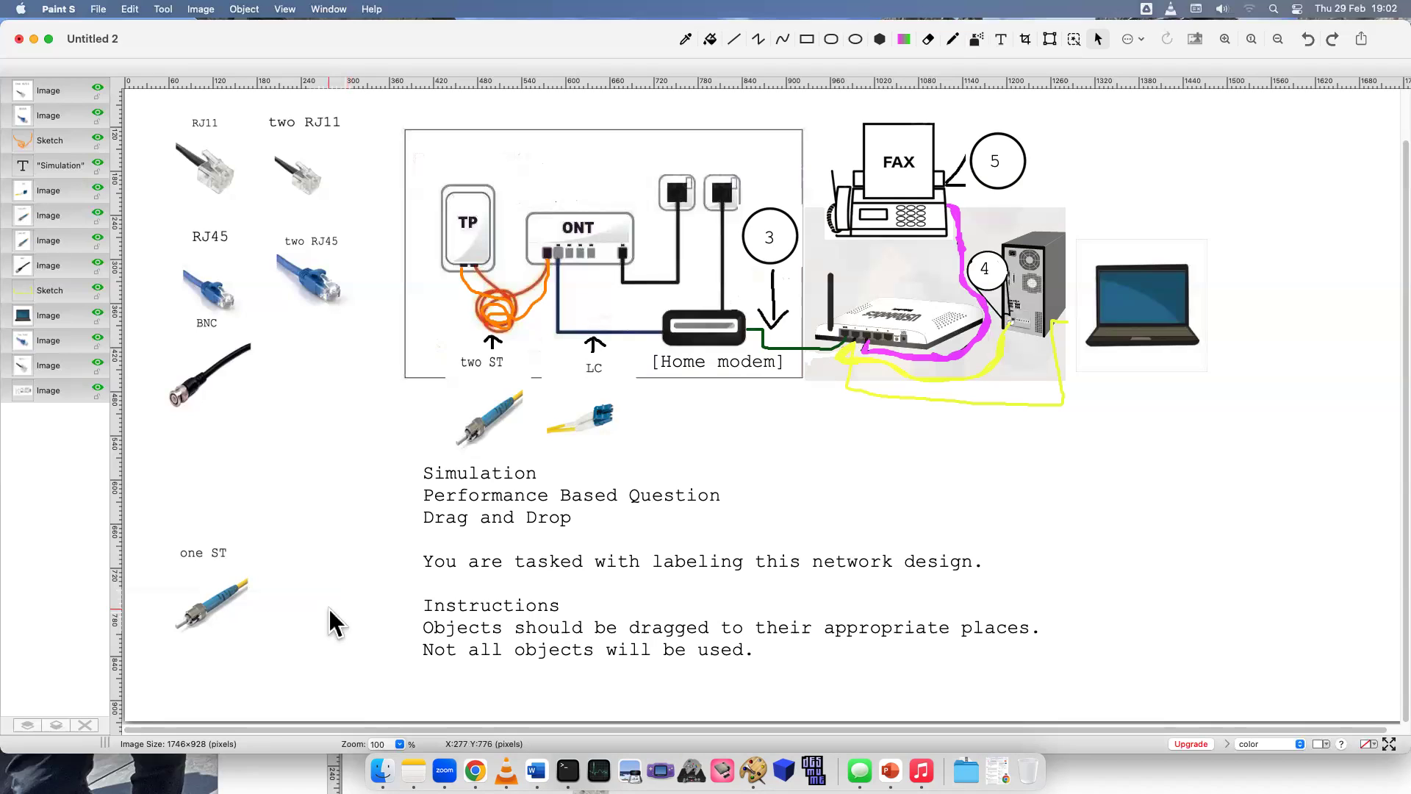
left_click(203, 378)
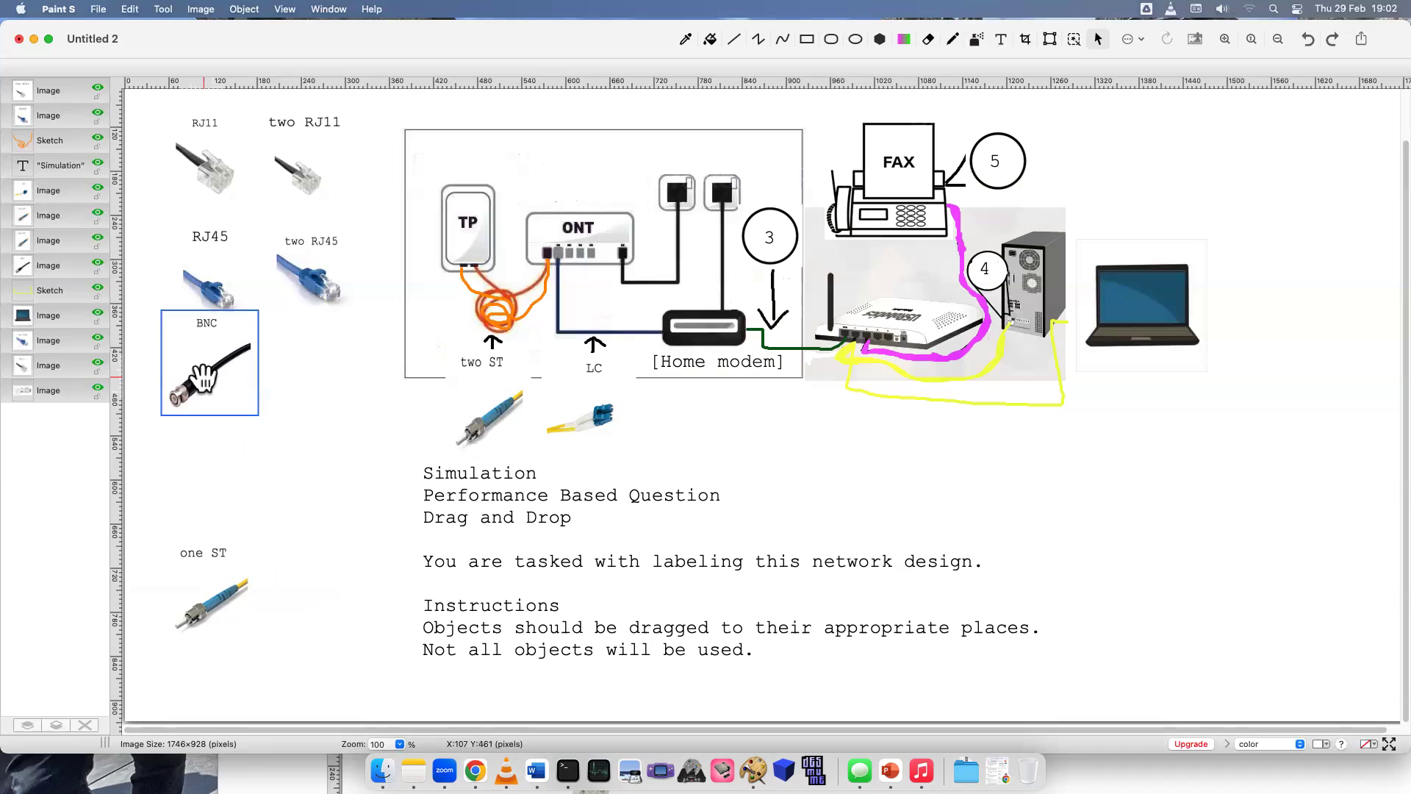
left_click_drag(202, 378, 324, 606)
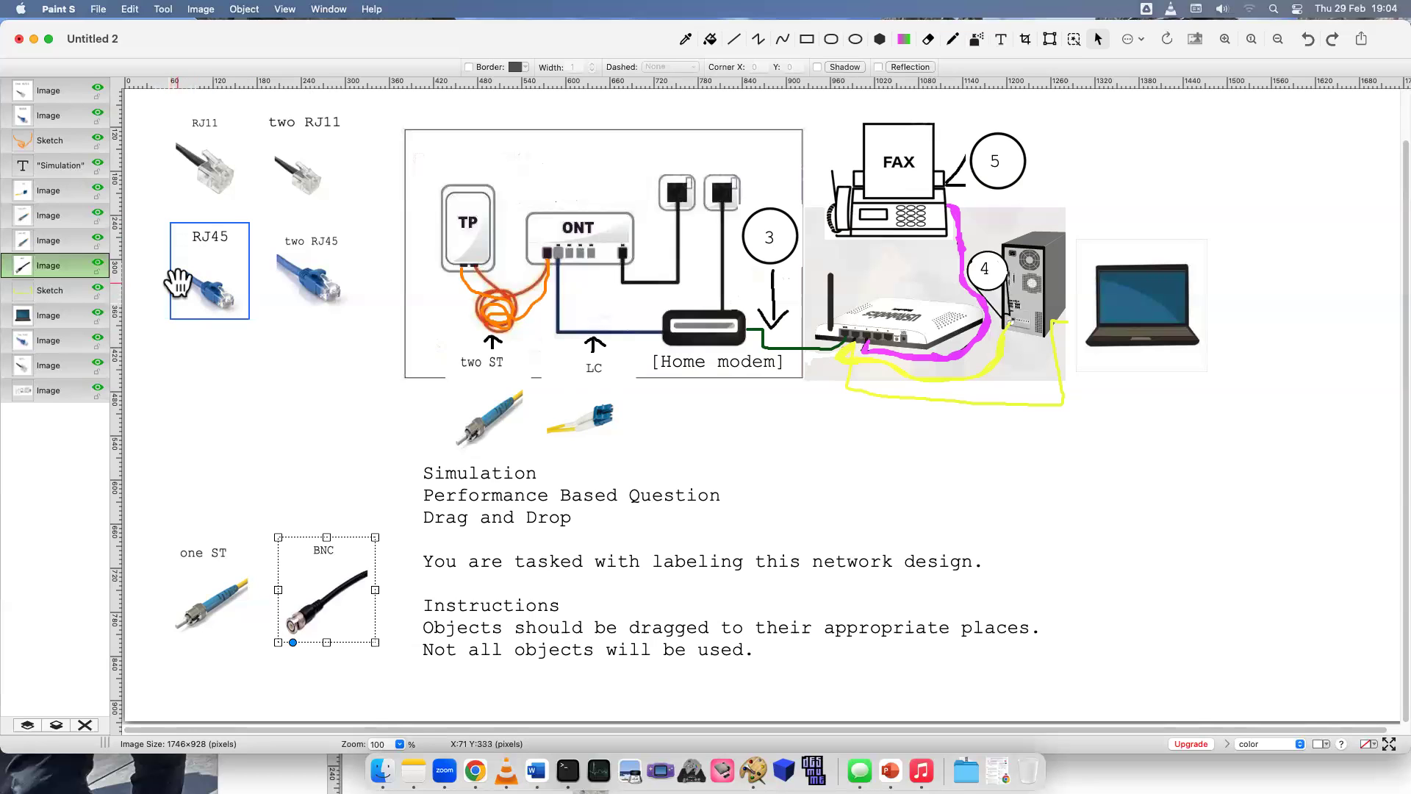
- Drag the RJ45 connector image onto callout 3, above the home modem's green cable
left_click(204, 281)
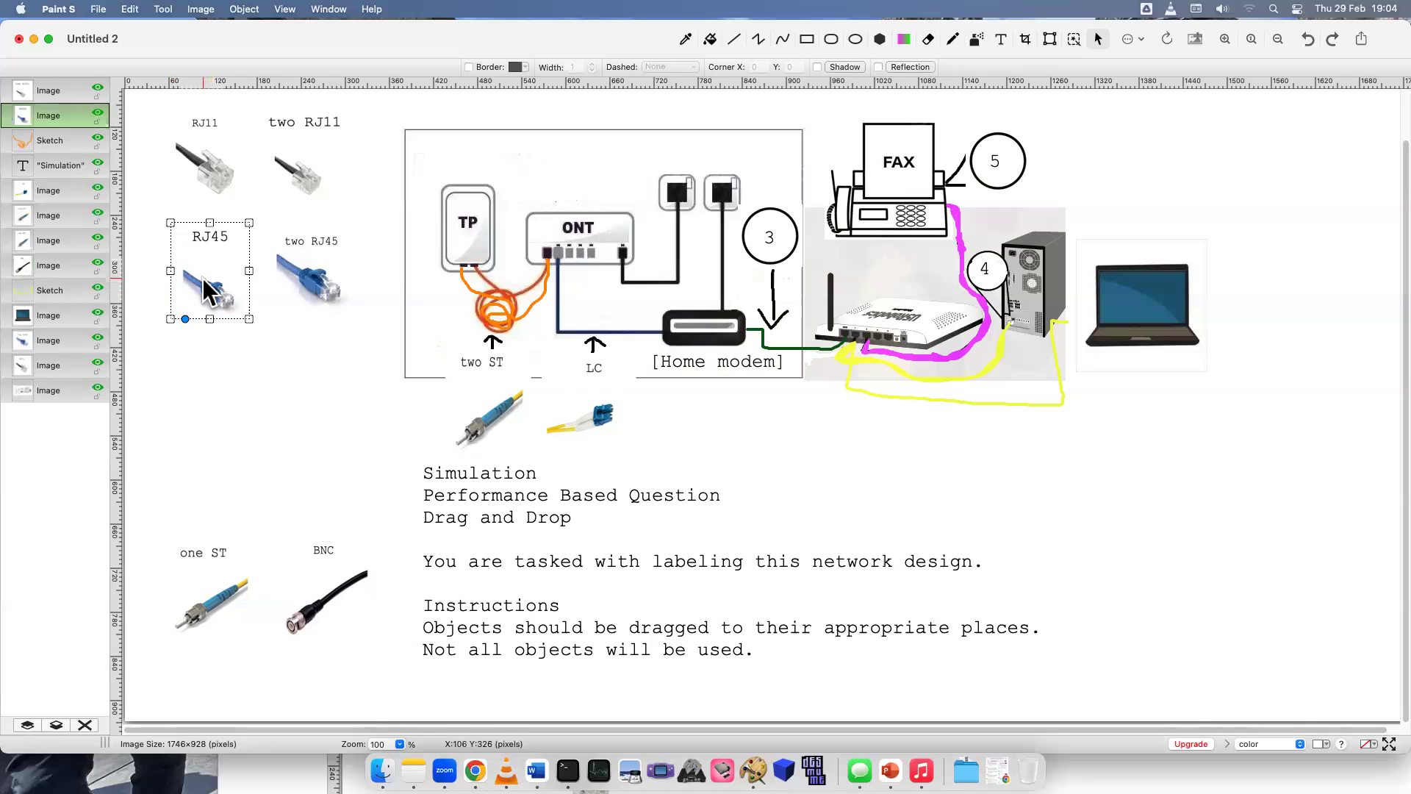
left_click_drag(204, 280, 764, 250)
right_click(766, 250)
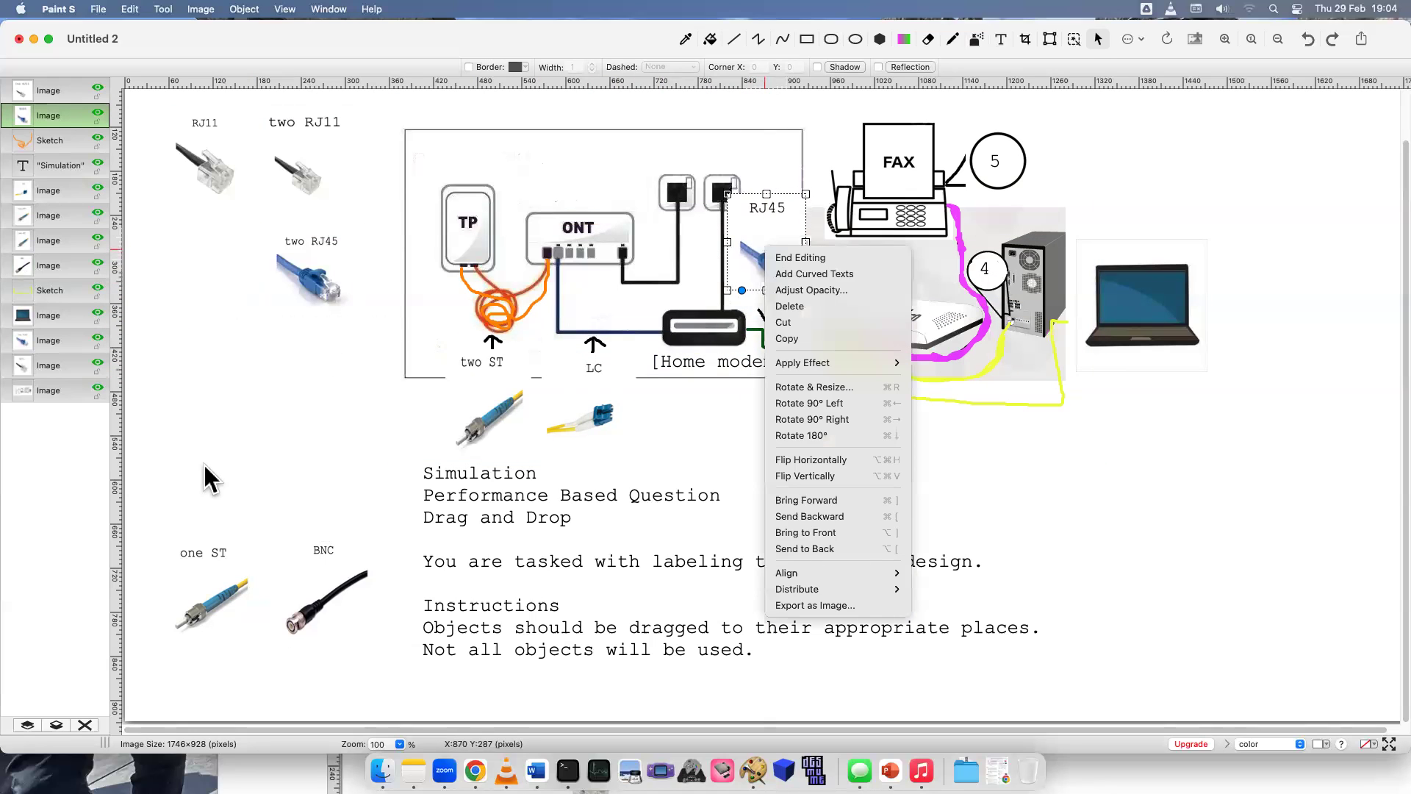
left_click(204, 464)
left_click(205, 429)
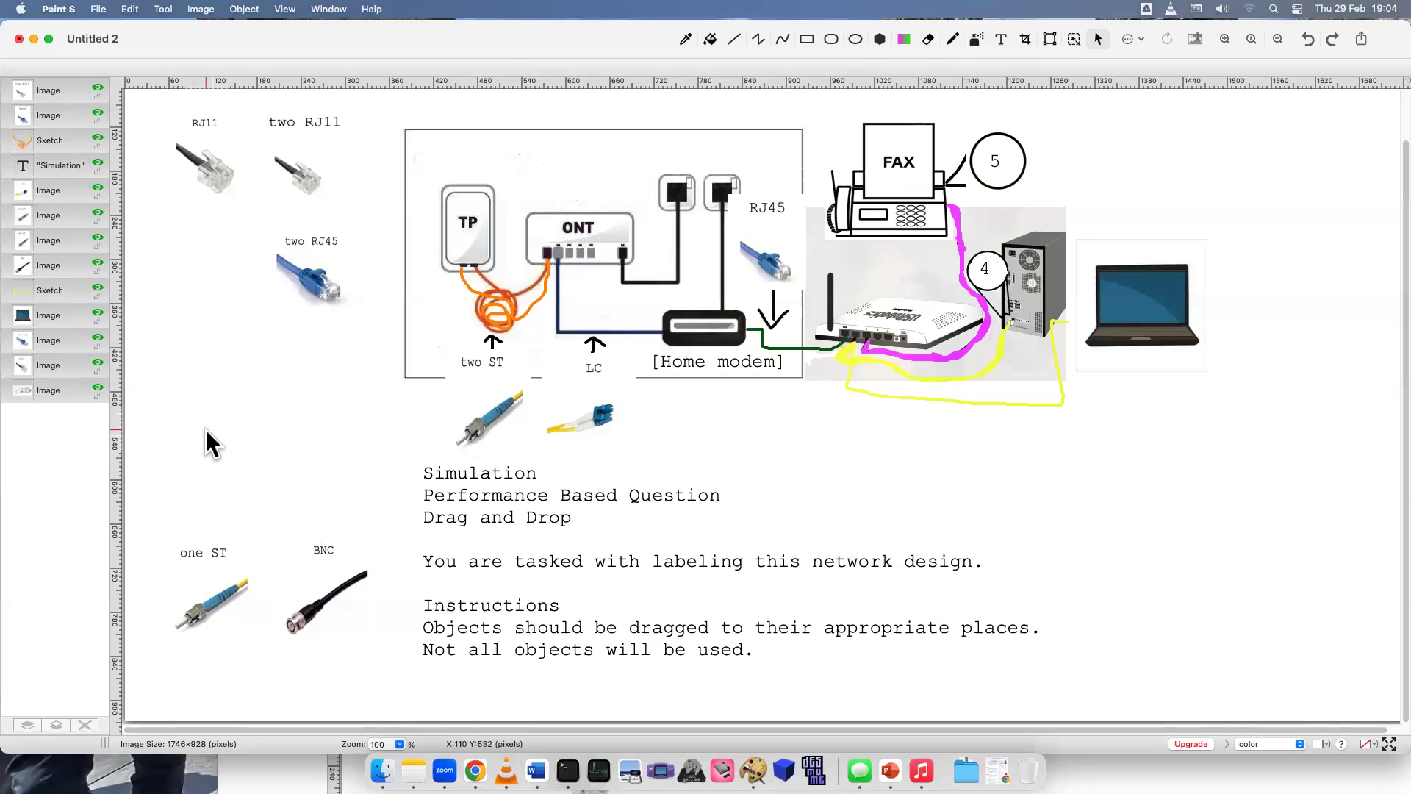
- Resize the two RJ45 image smaller and position it at callout 4, between router and PC
left_click(313, 307)
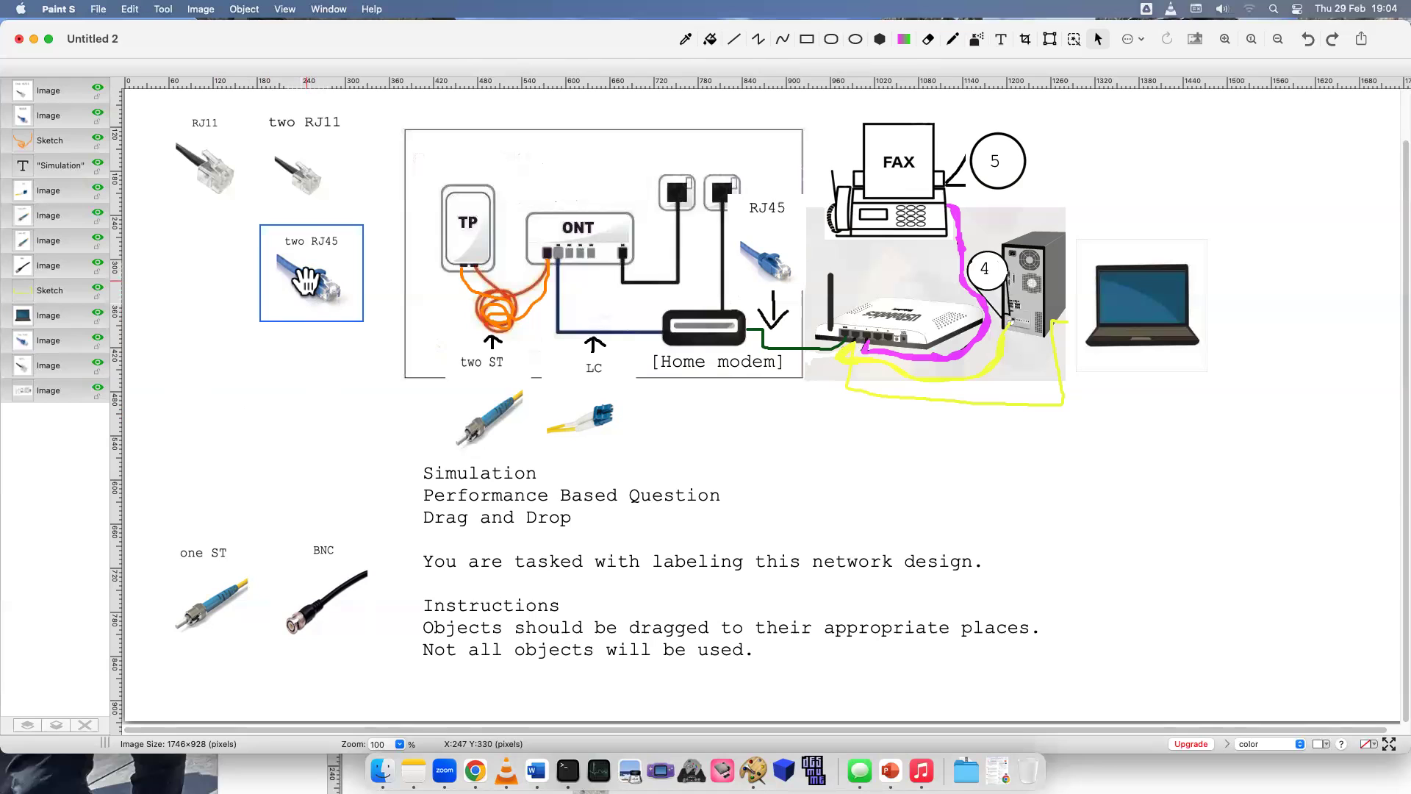
left_click_drag(305, 279, 1042, 293)
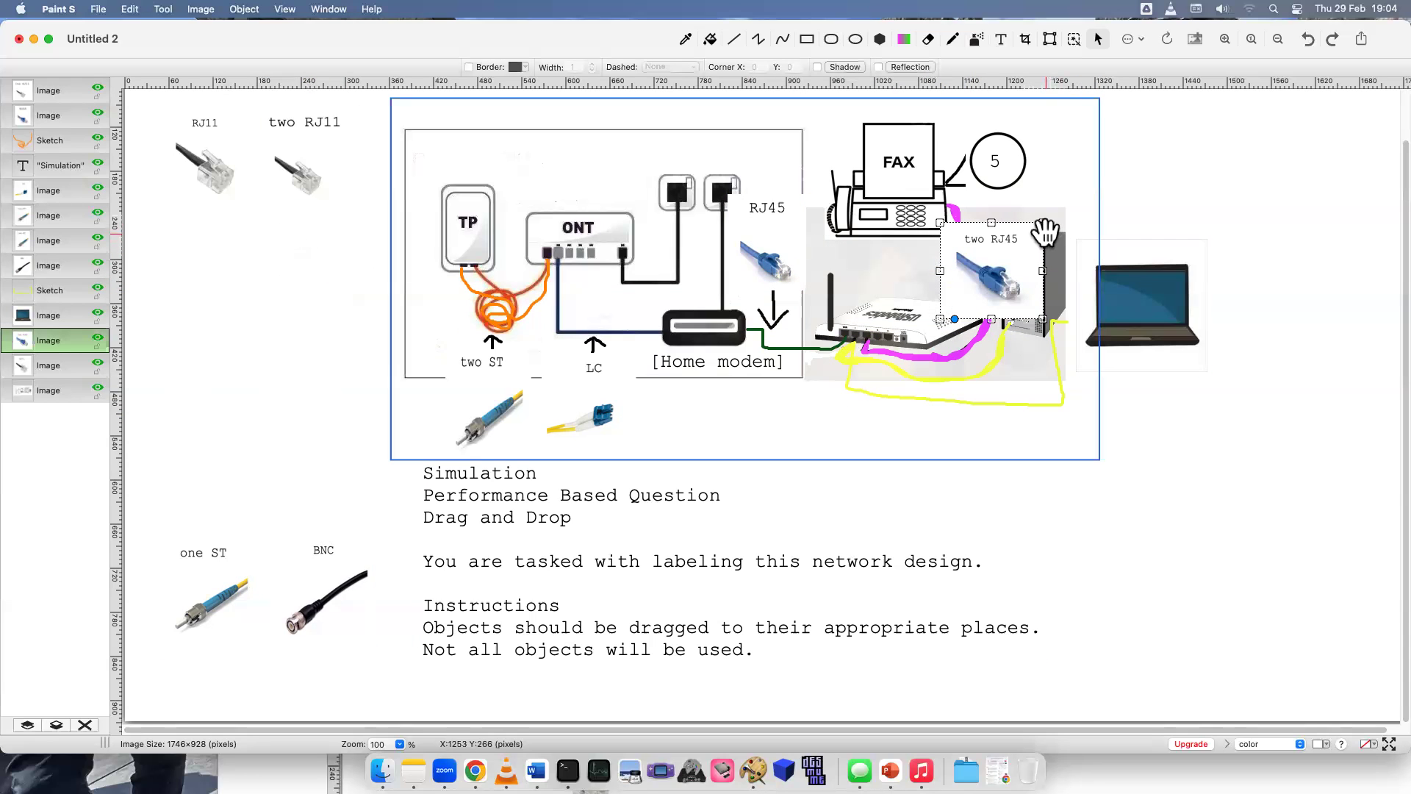
left_click_drag(1042, 223, 993, 272)
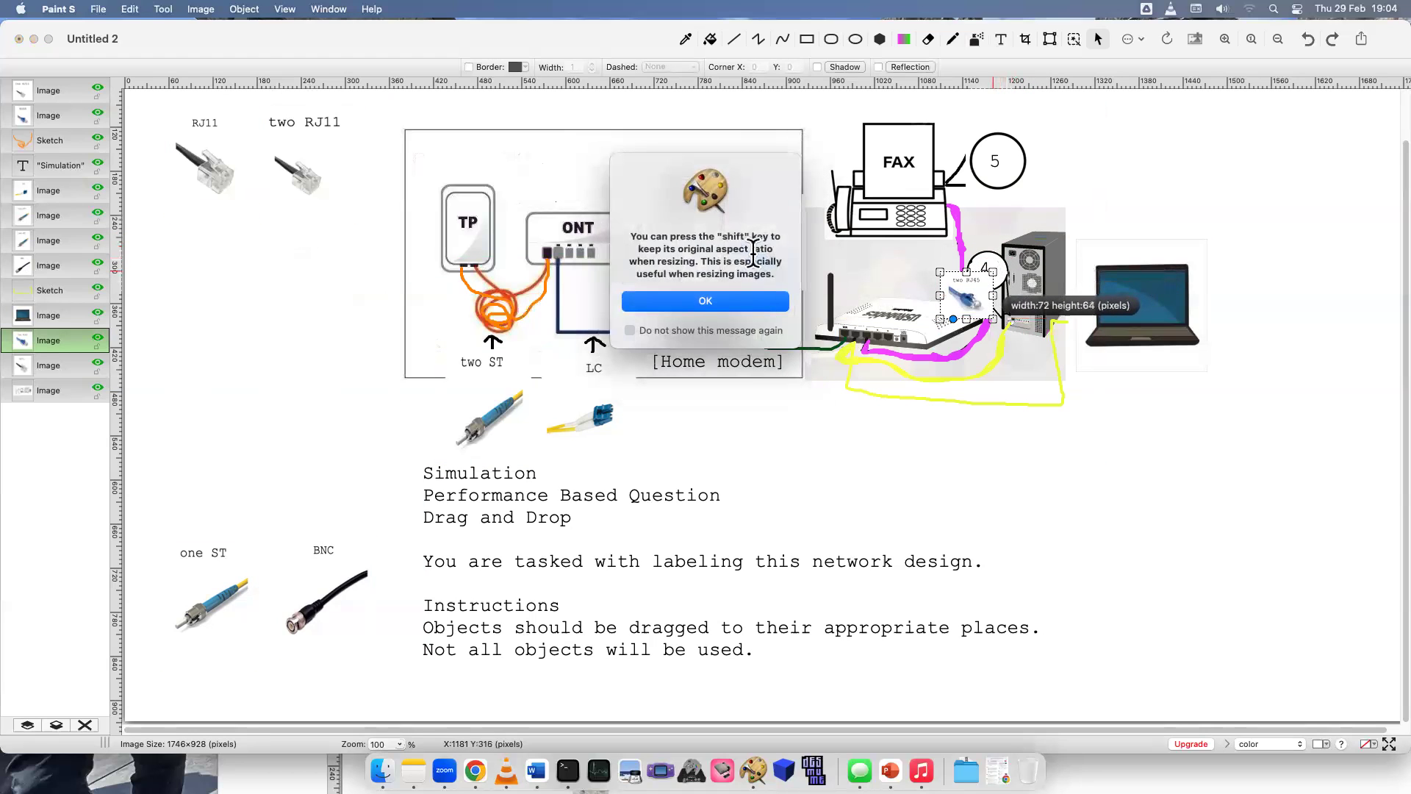
left_click(711, 299)
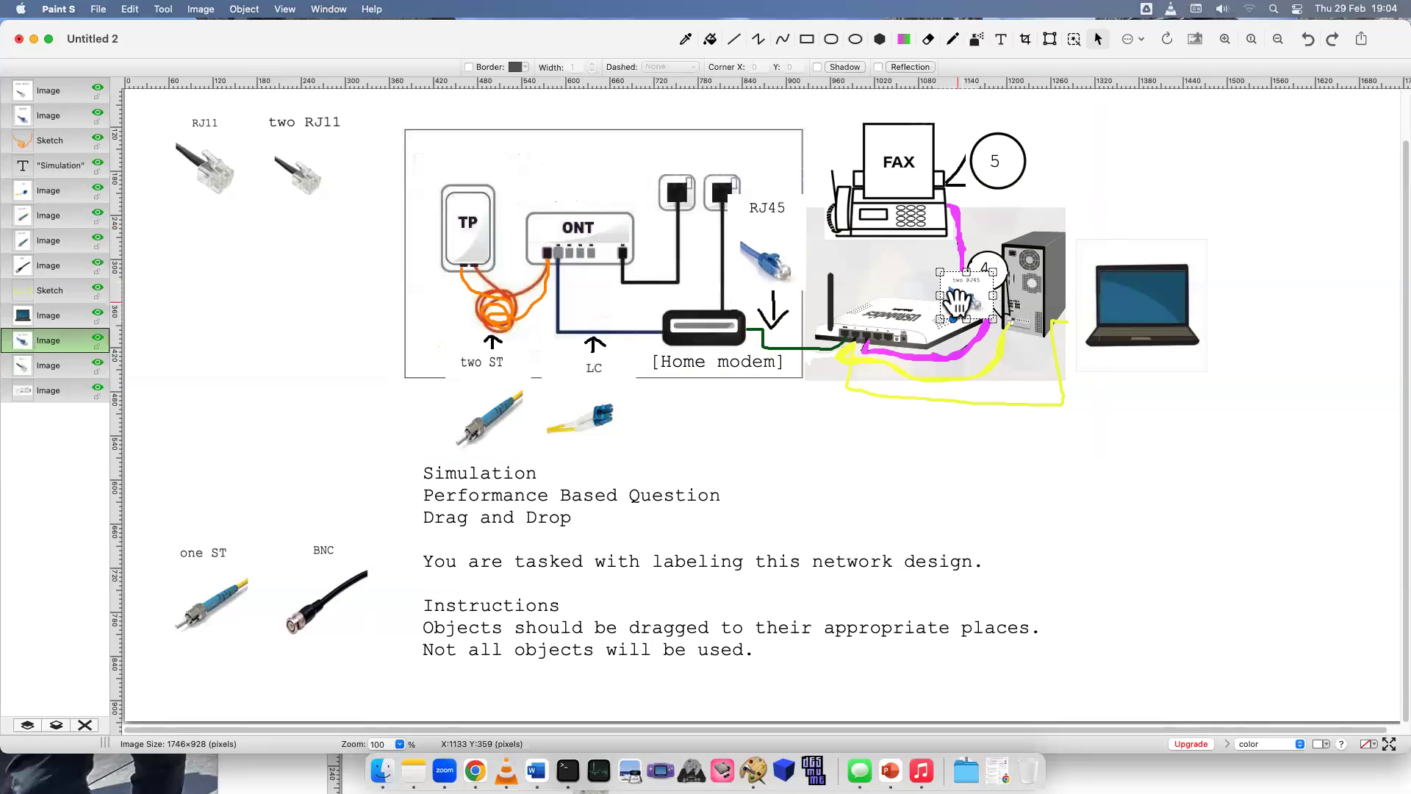
left_click_drag(963, 304, 978, 275)
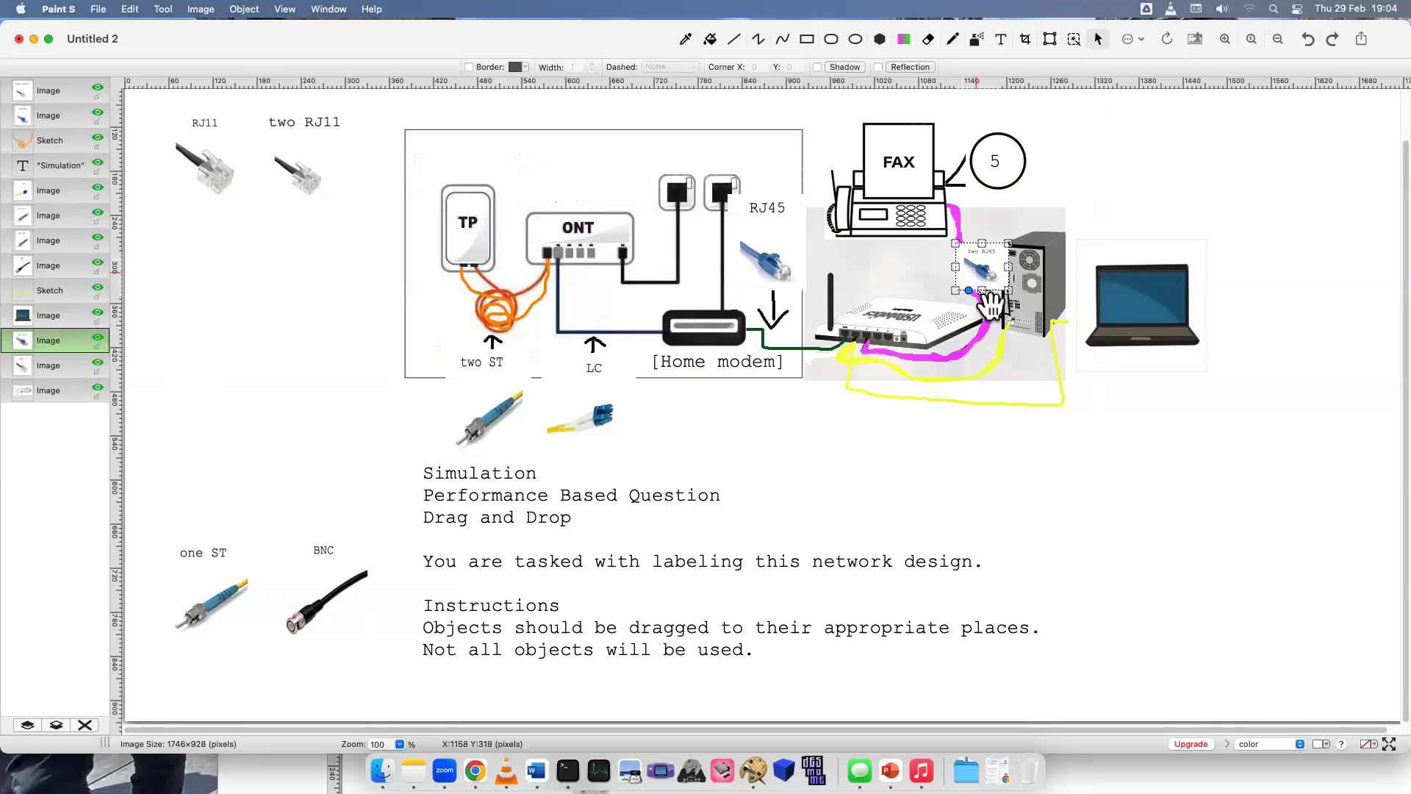
left_click(253, 333)
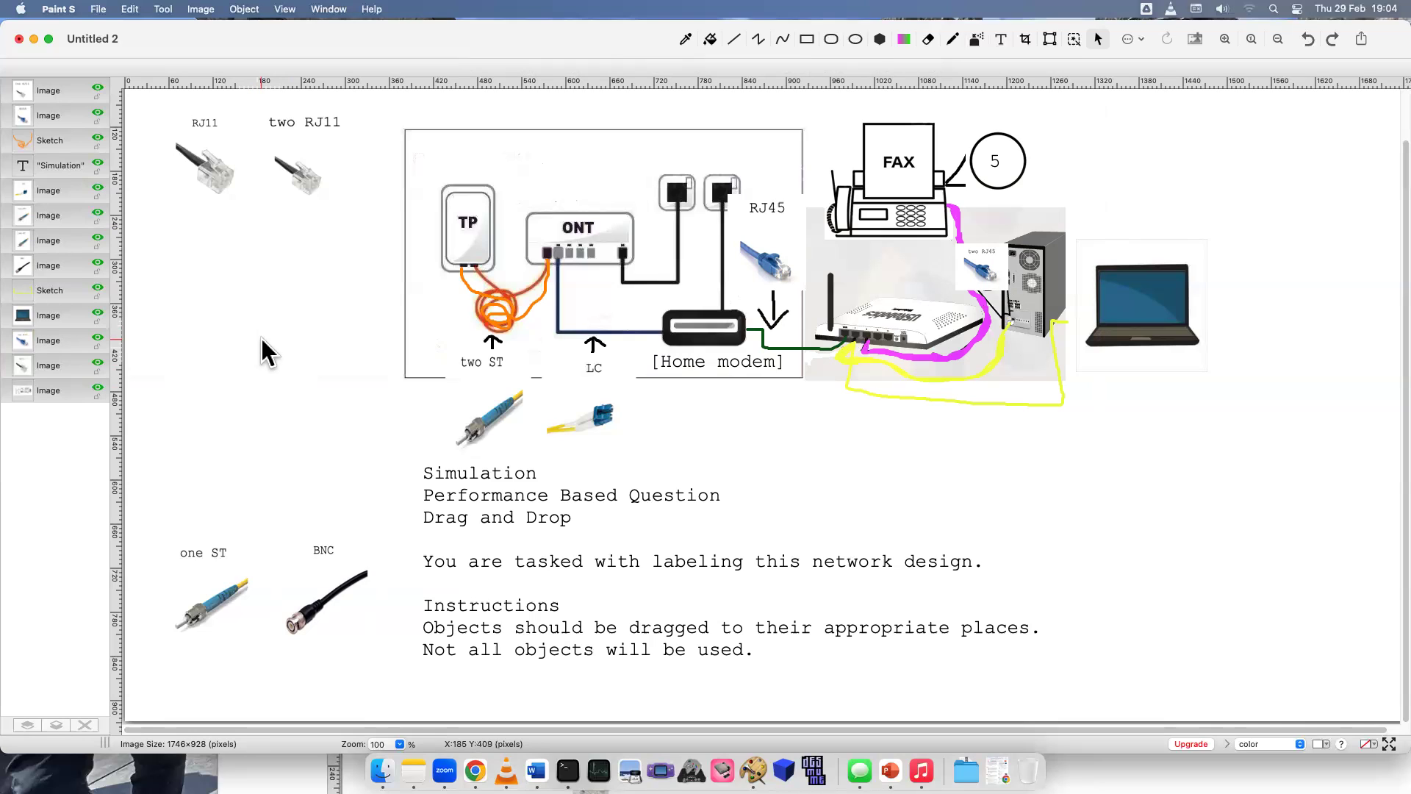
- Drag the RJ11 connector image onto callout 5 beside the fax machine
left_click(210, 170)
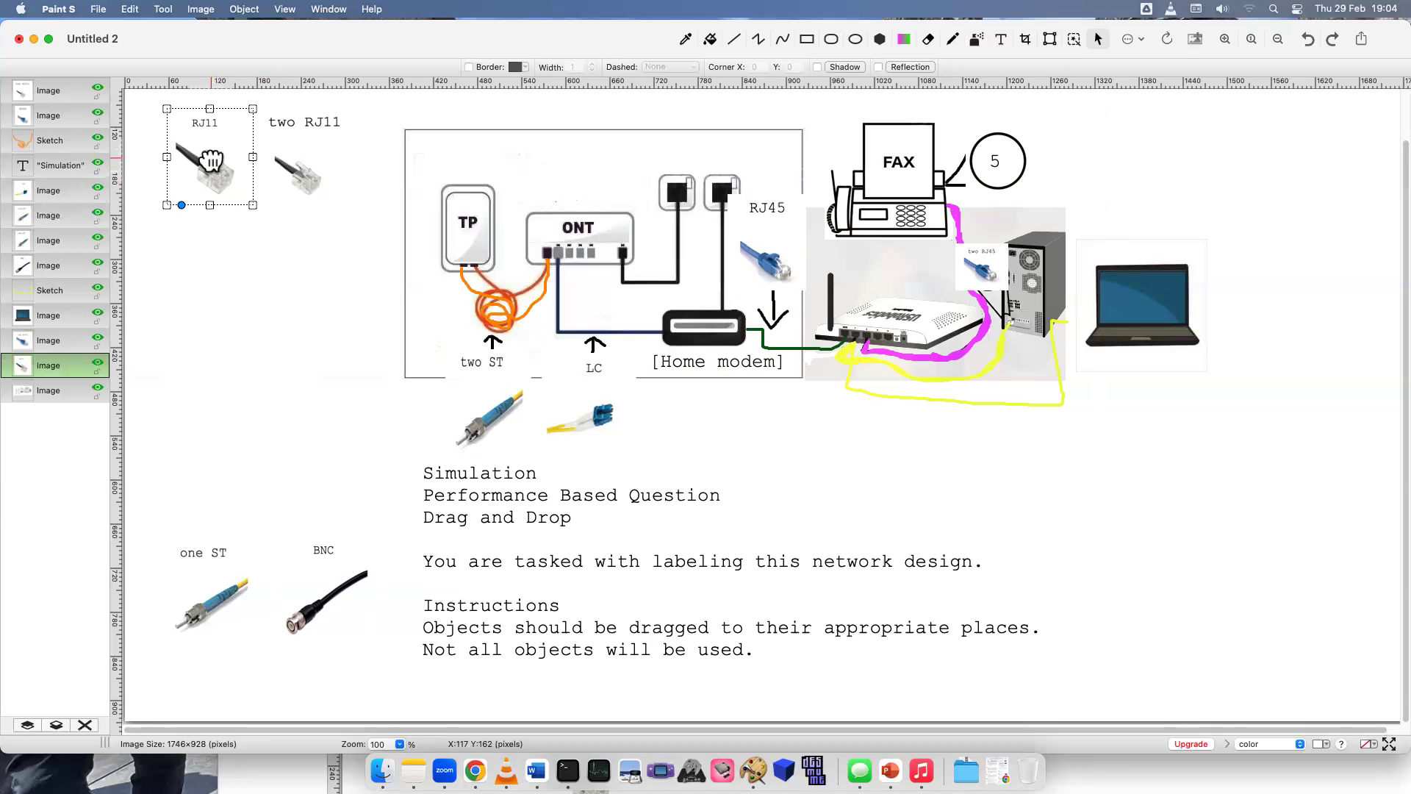
left_click_drag(215, 158, 1002, 160)
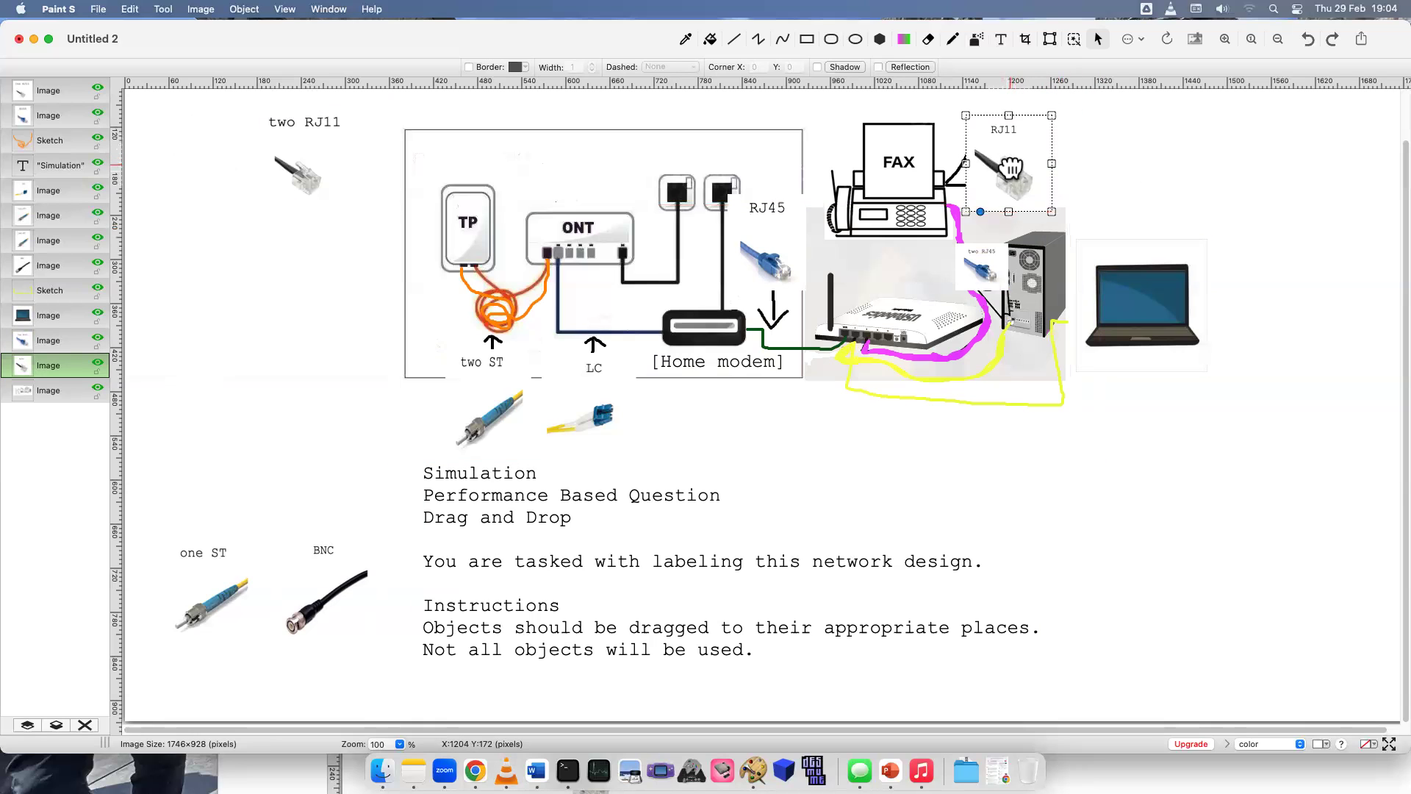
left_click(1226, 450)
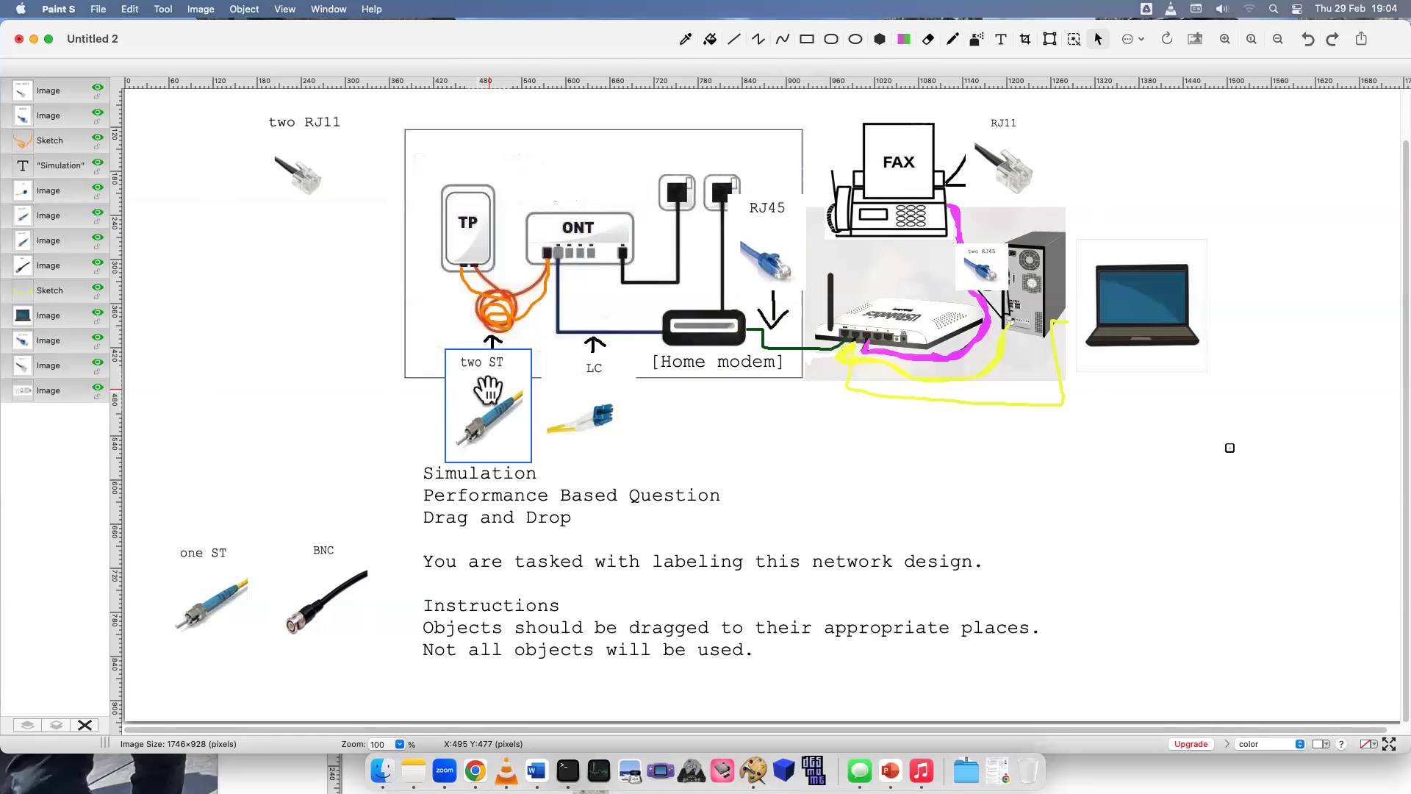
left_click(598, 405)
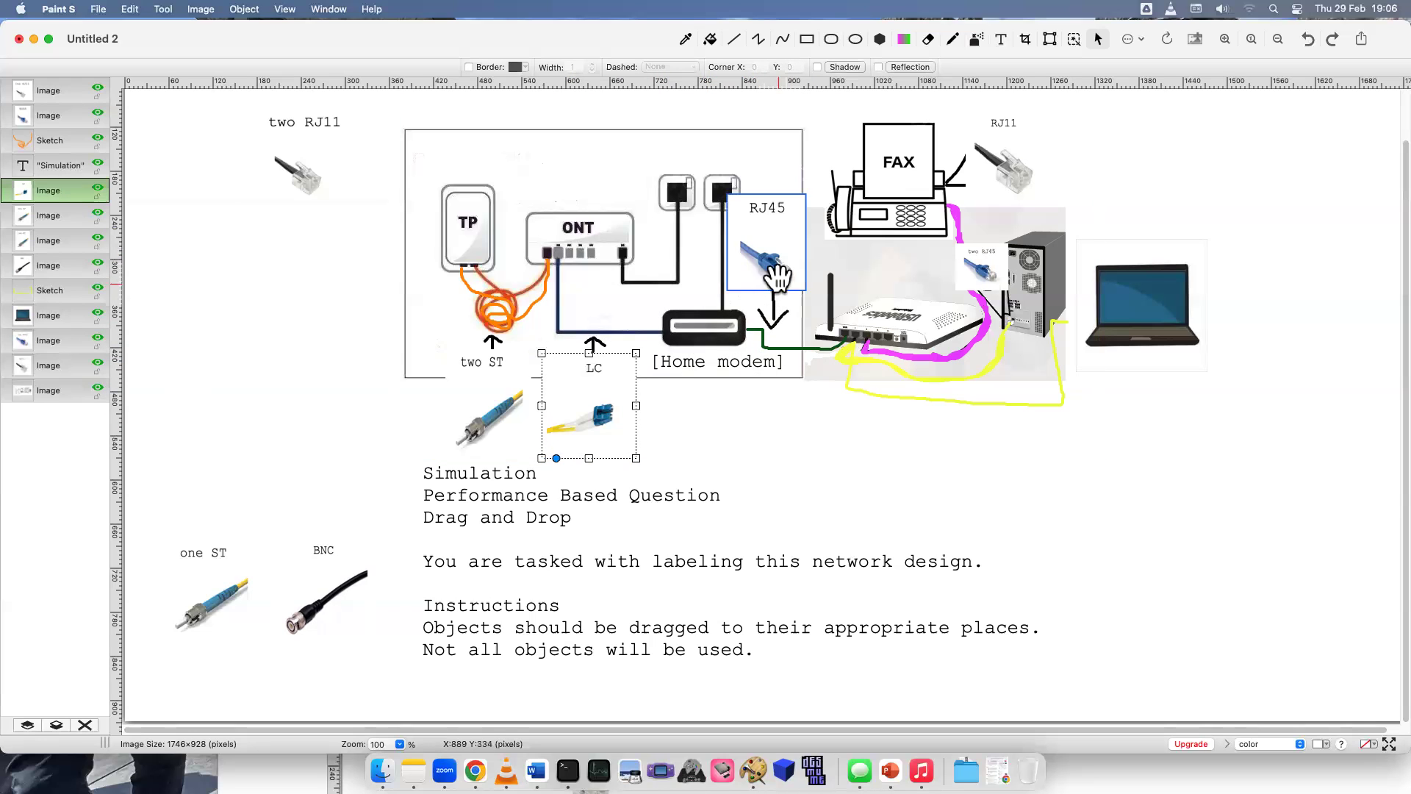
left_click(777, 237)
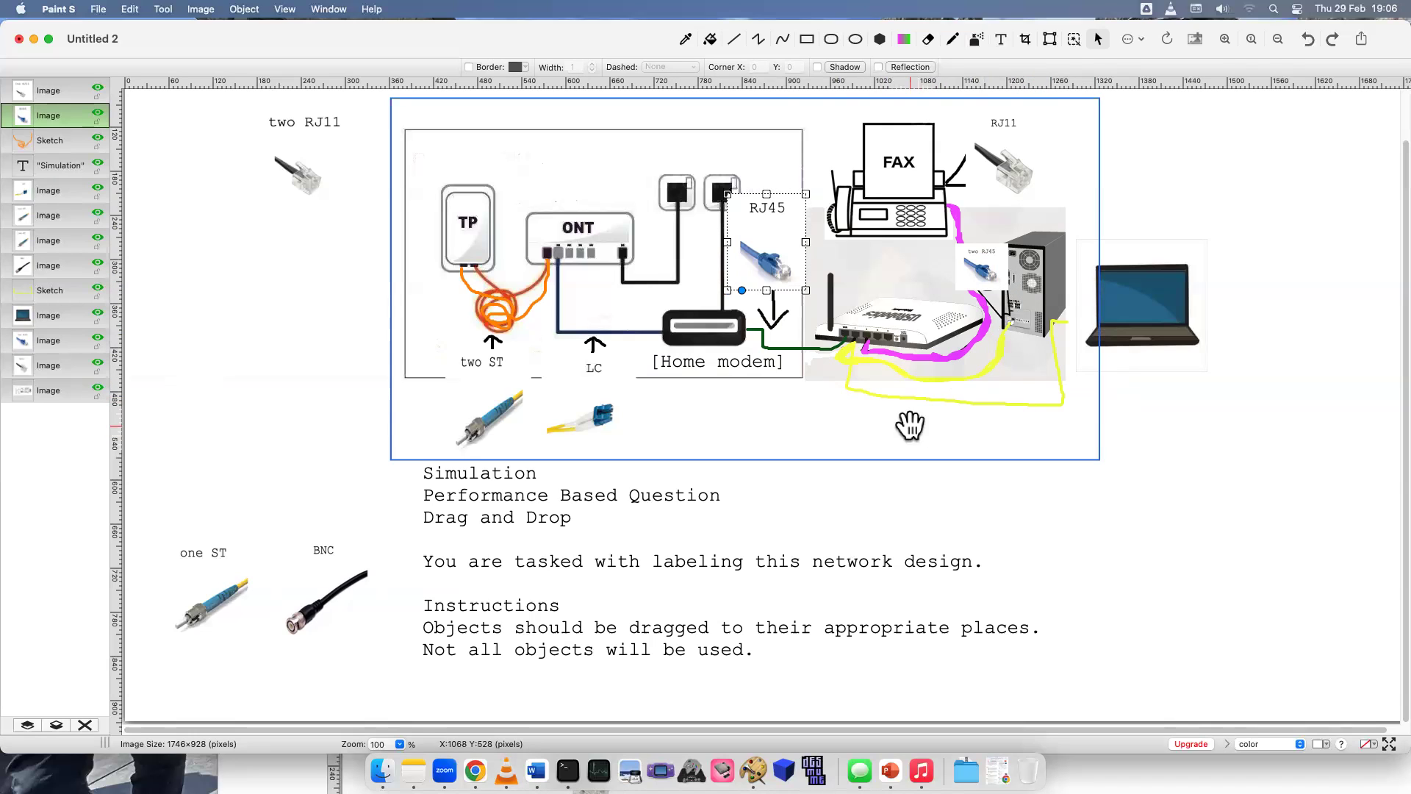
left_click(1016, 160)
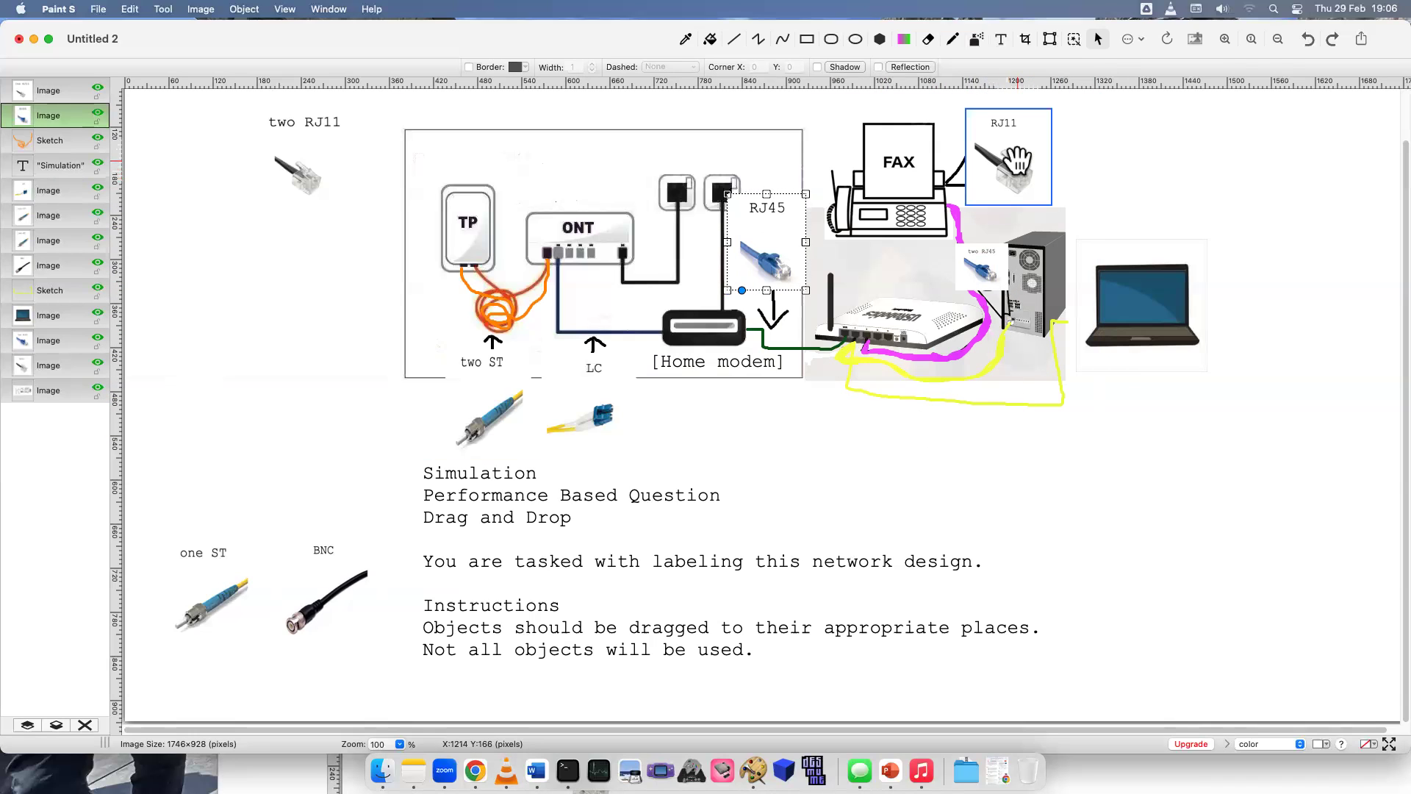
left_click(955, 147)
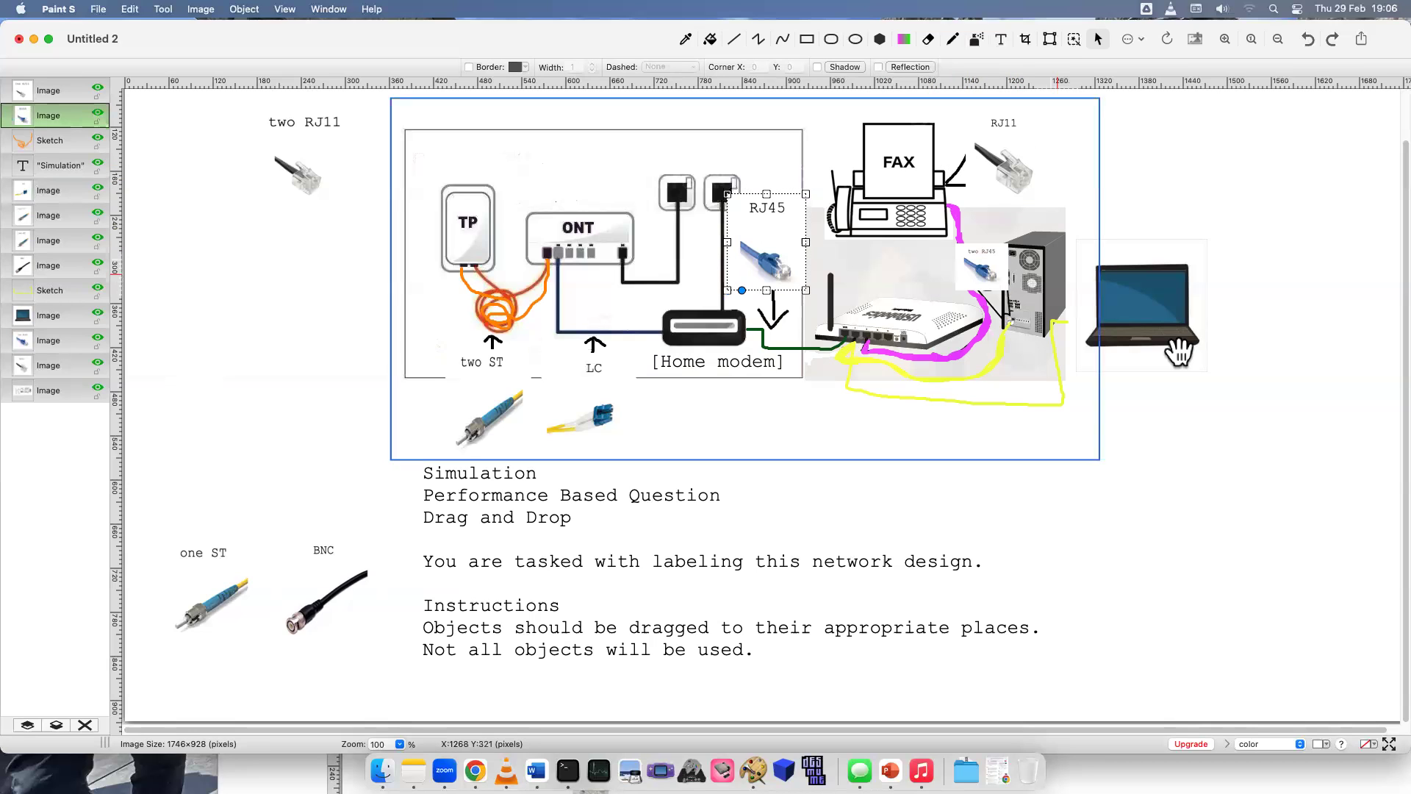
left_click(1293, 513)
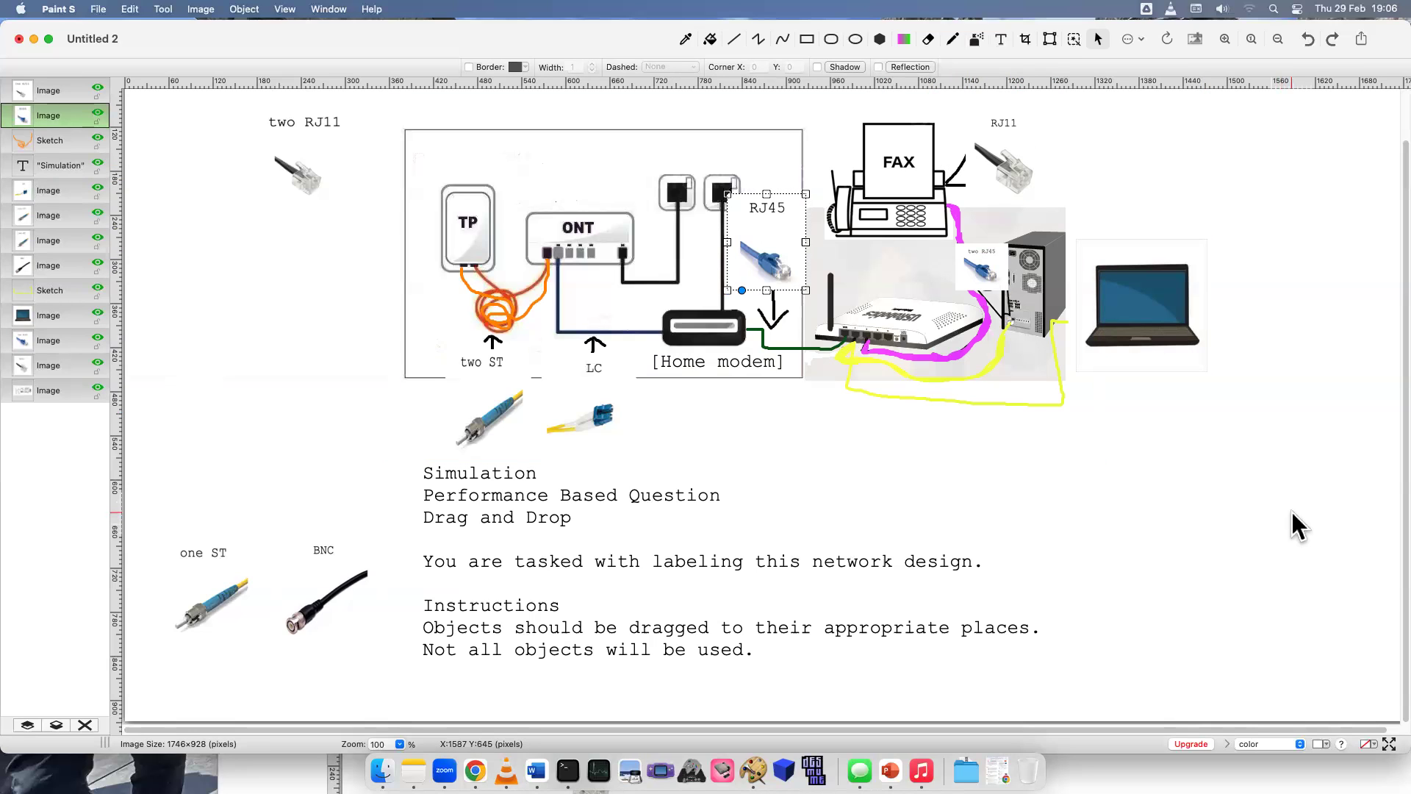